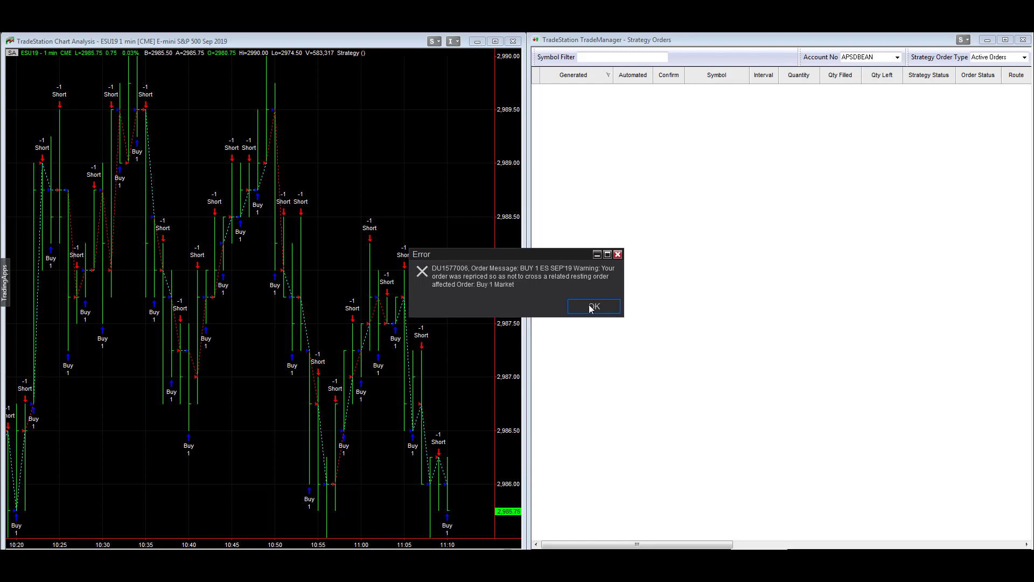
Dismiss the order message and open the TradeManager preferences, moving the dialog clear of the chart
left_click(593, 307)
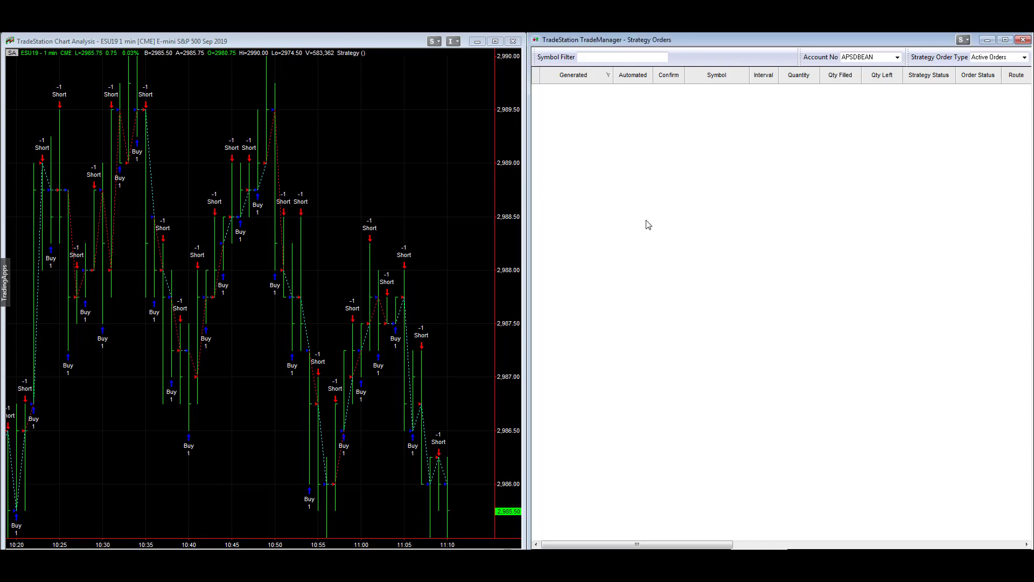
left_click(5, 285)
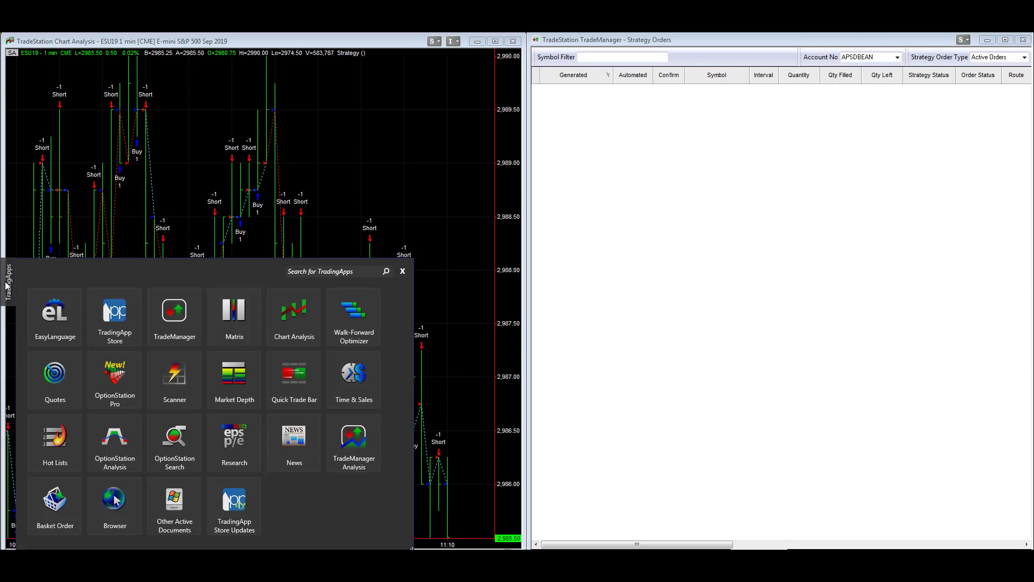
left_click(182, 99)
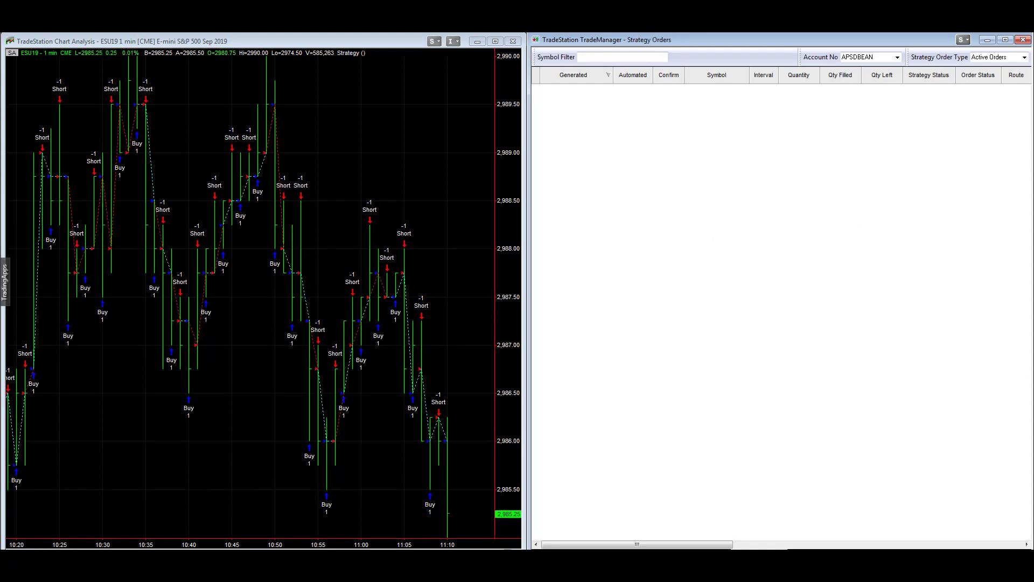
key("alt+v")
left_click(134, 277)
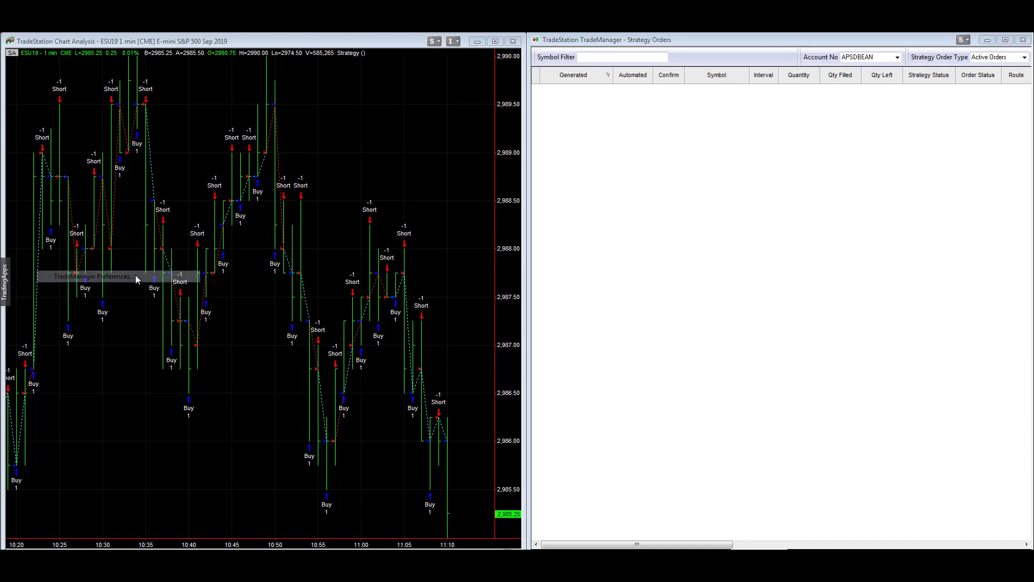
left_click_drag(269, 202, 648, 153)
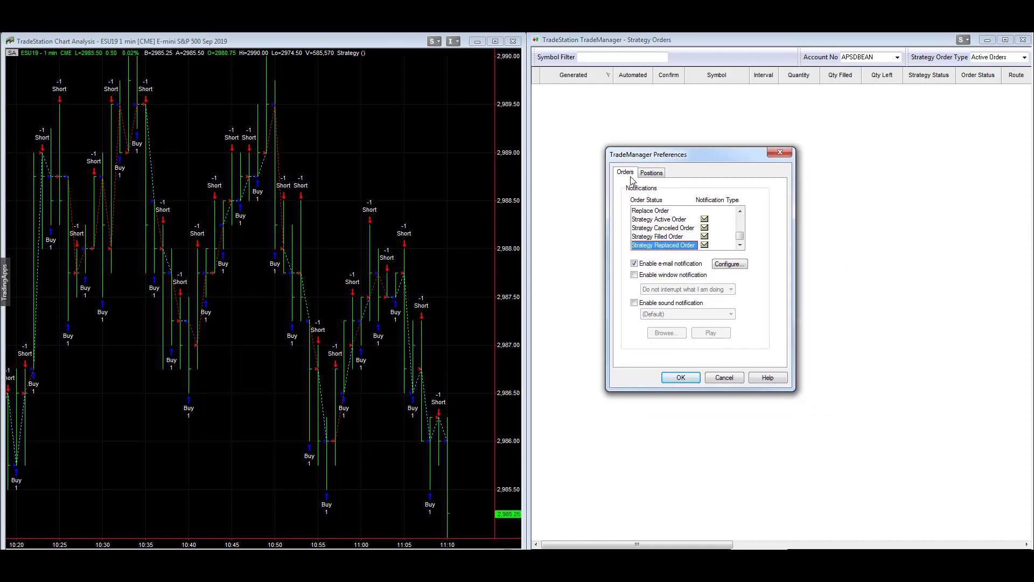
Review e-mail notification for Strategy Active, Canceled, Filled and Replaced orders, switching it off and back on for Strategy Replaced Order
left_click(656, 221)
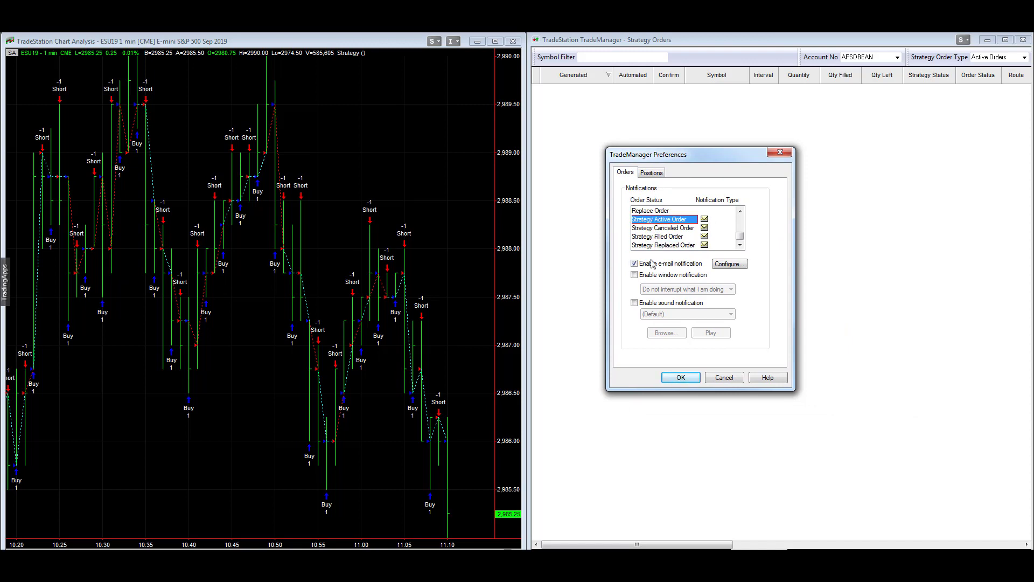
left_click(648, 230)
left_click(646, 238)
left_click(647, 246)
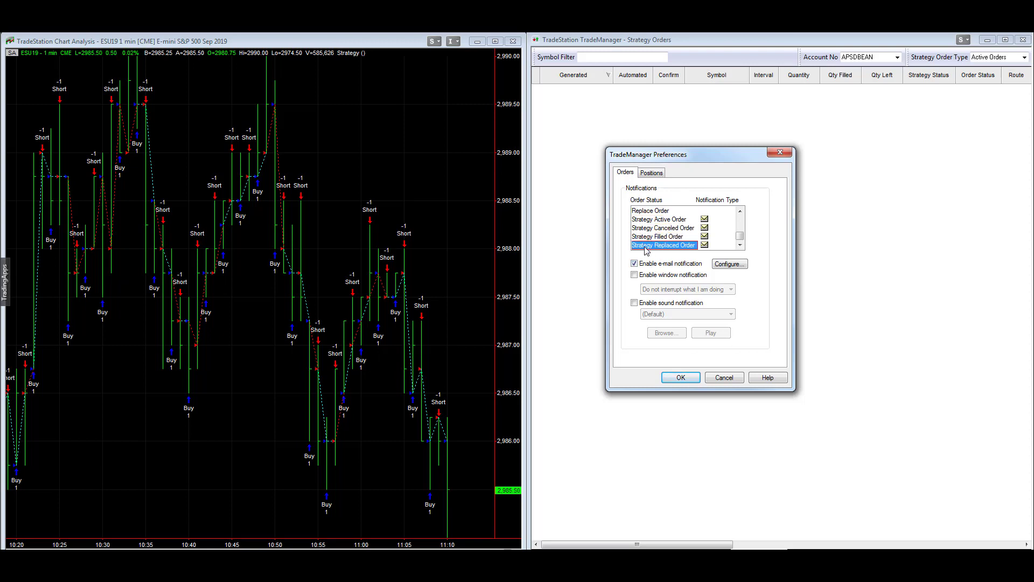
left_click(673, 265)
left_click(672, 266)
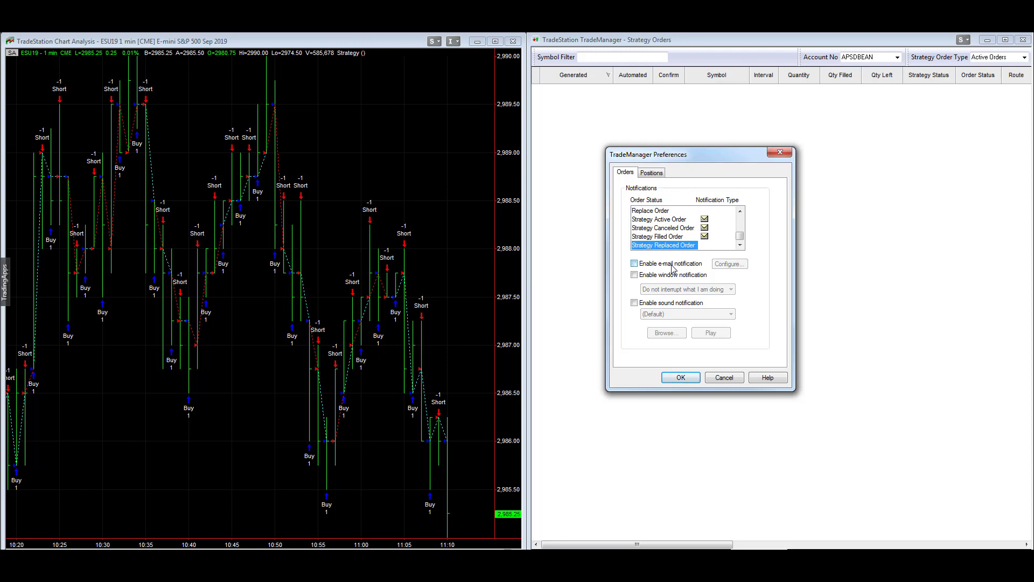
left_click(673, 265)
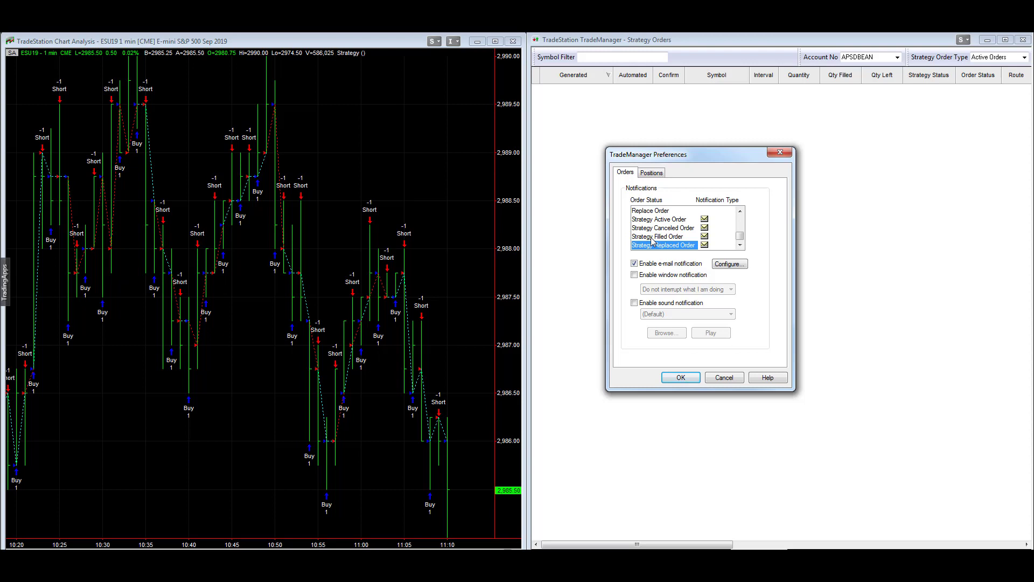
left_click(652, 241)
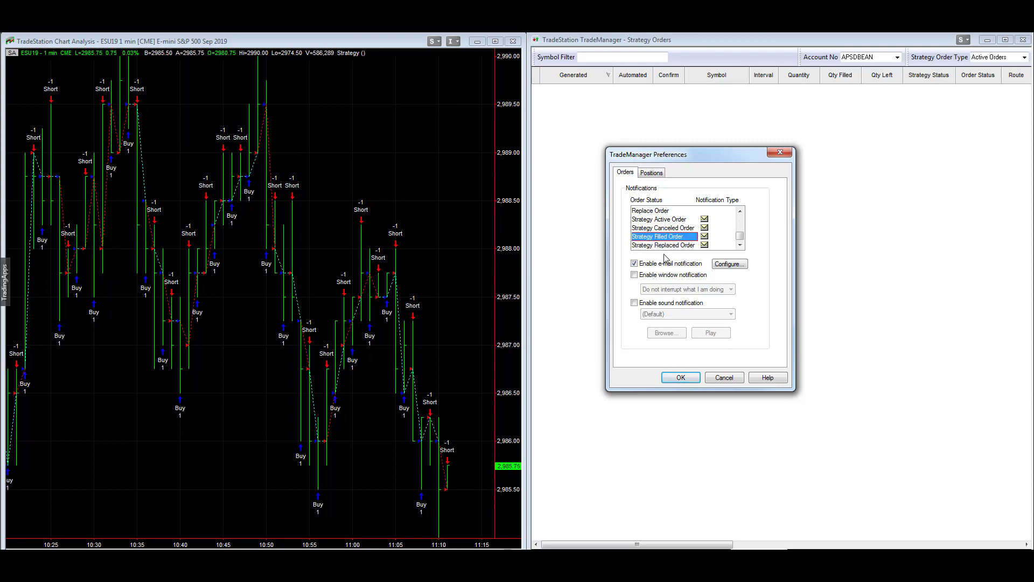
Open the e-mail notification configuration, review the sender address and SMTP server fields, and send a test message
left_click(729, 267)
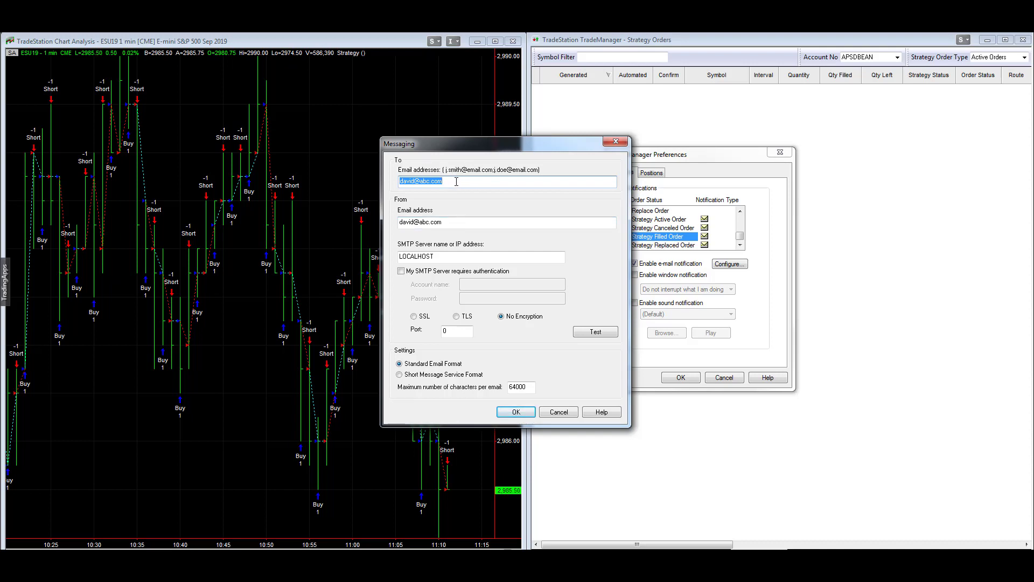
double_click(465, 222)
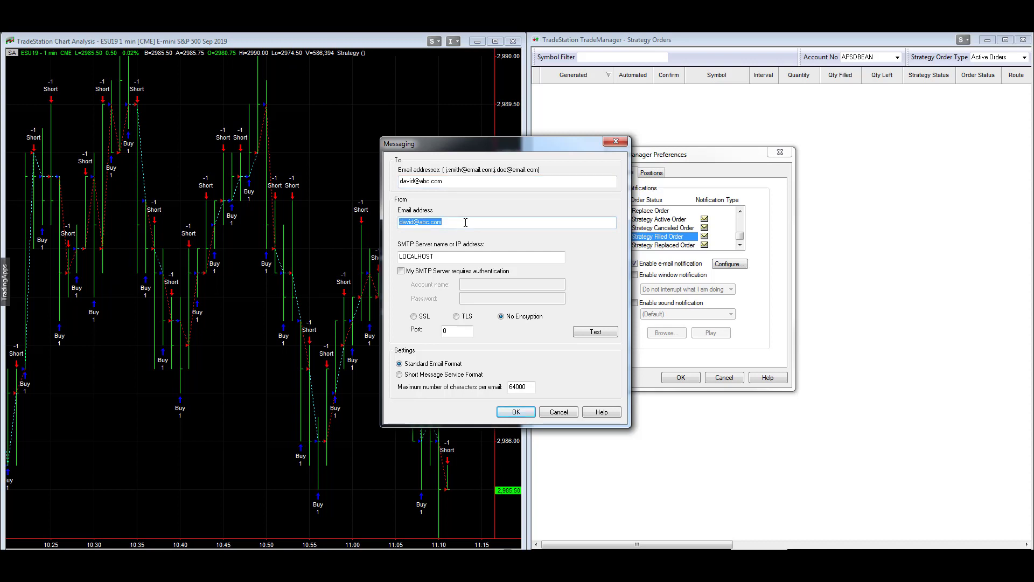
left_click(456, 260)
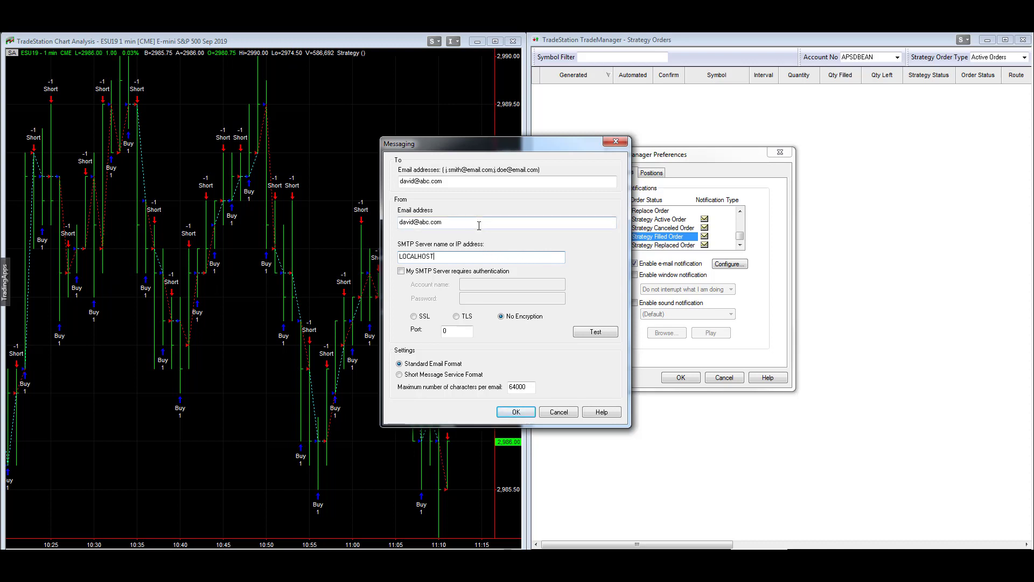
left_click(602, 333)
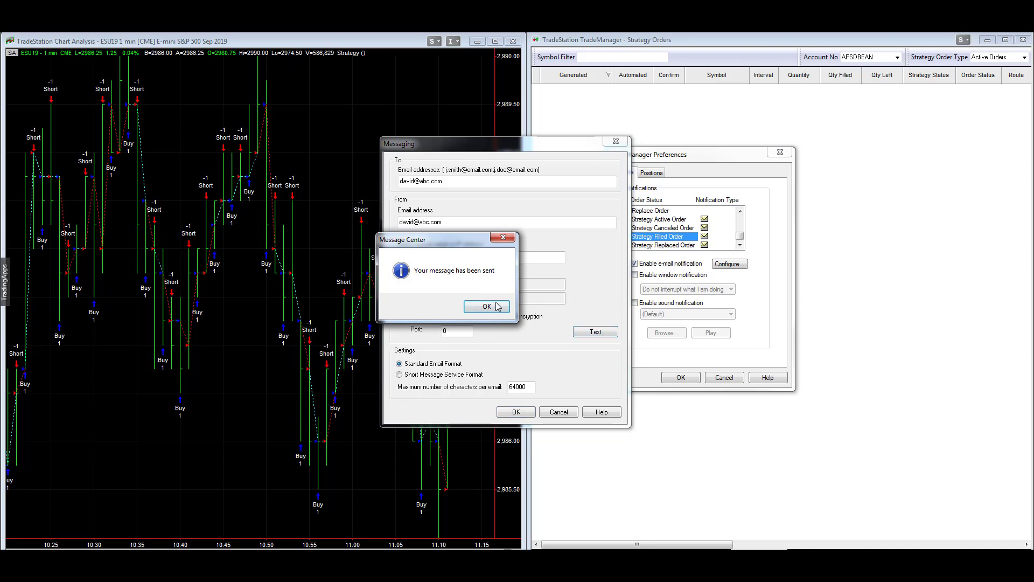
left_click(479, 307)
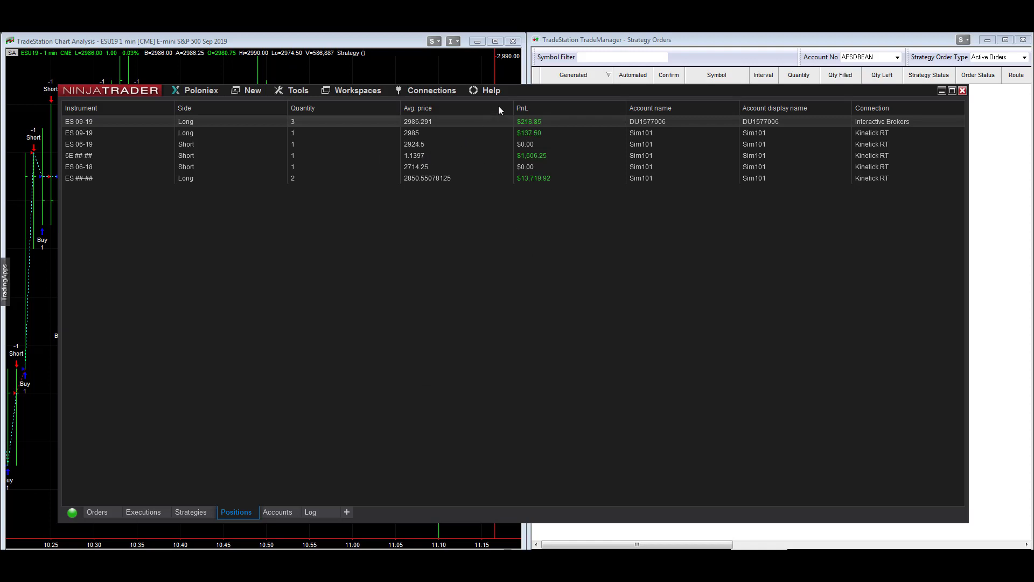
Switch to NinjaTrader, dismiss the order error, and open the Automated trading interface options
left_click(294, 94)
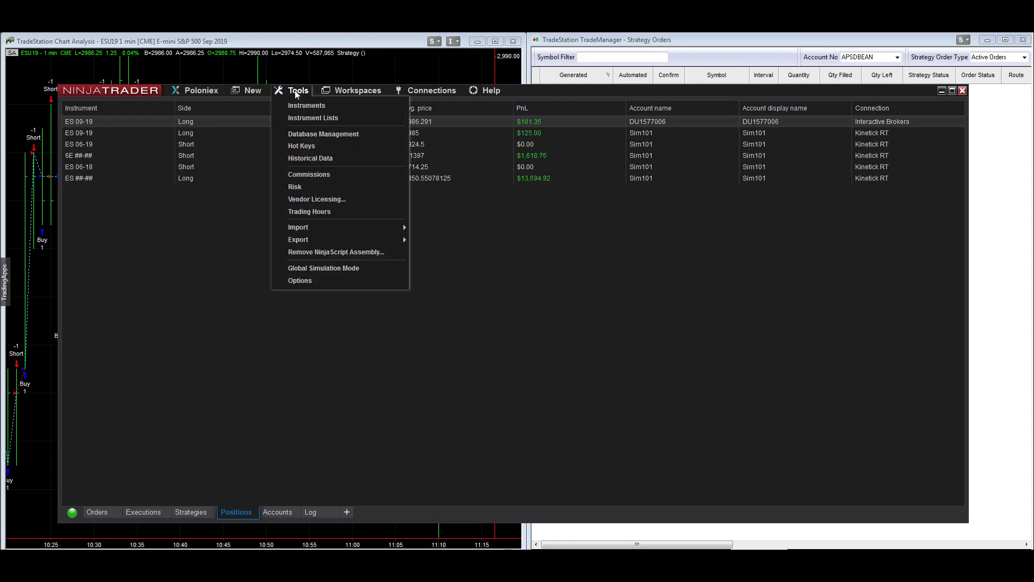
left_click(319, 273)
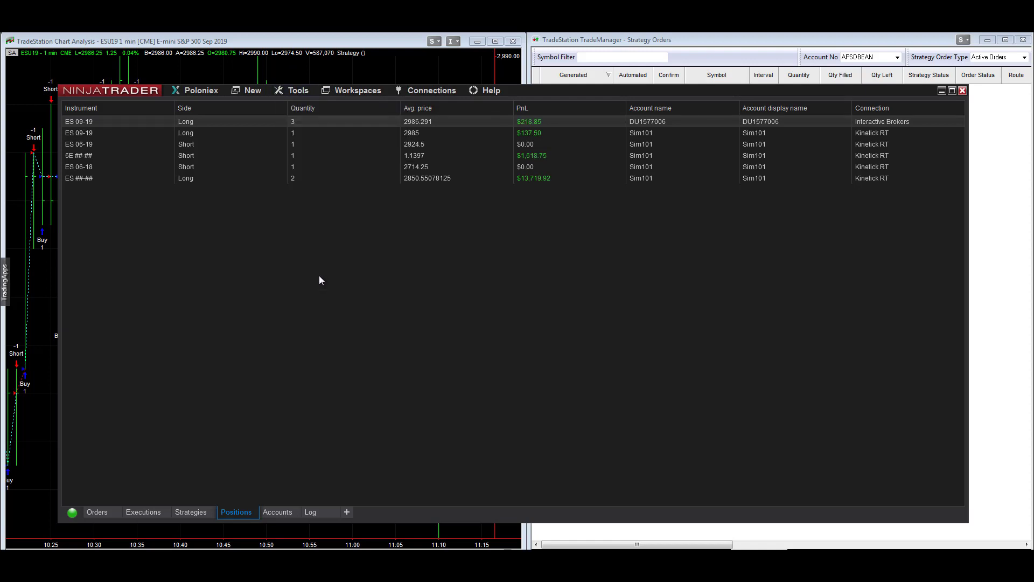
left_click(594, 310)
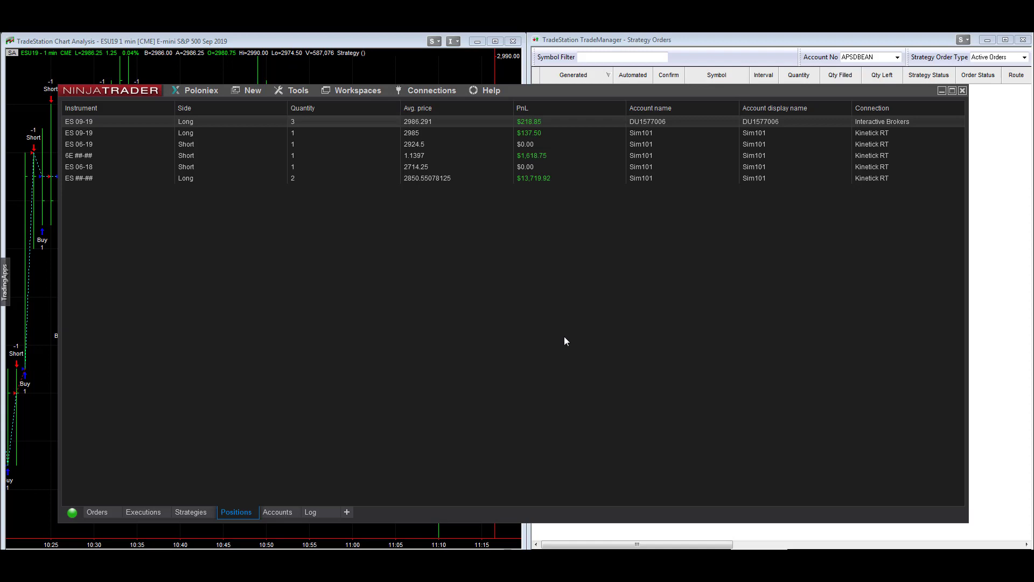
left_click(292, 91)
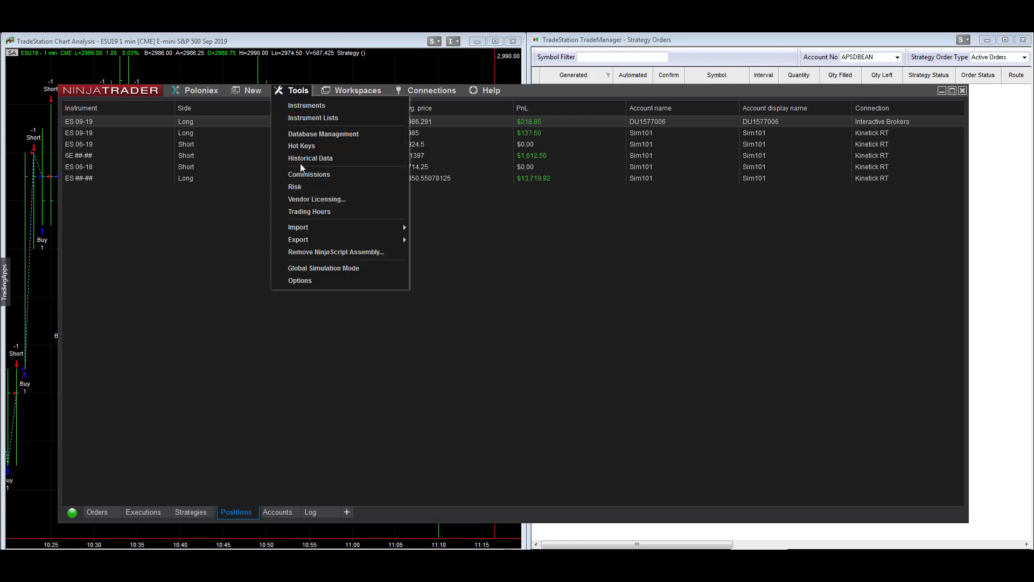
left_click(308, 280)
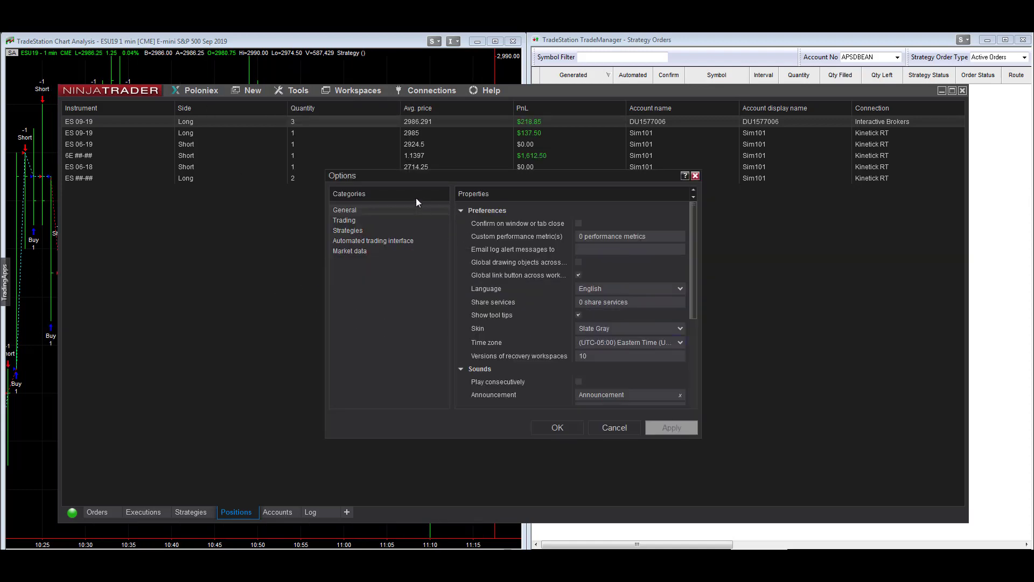
left_click(354, 241)
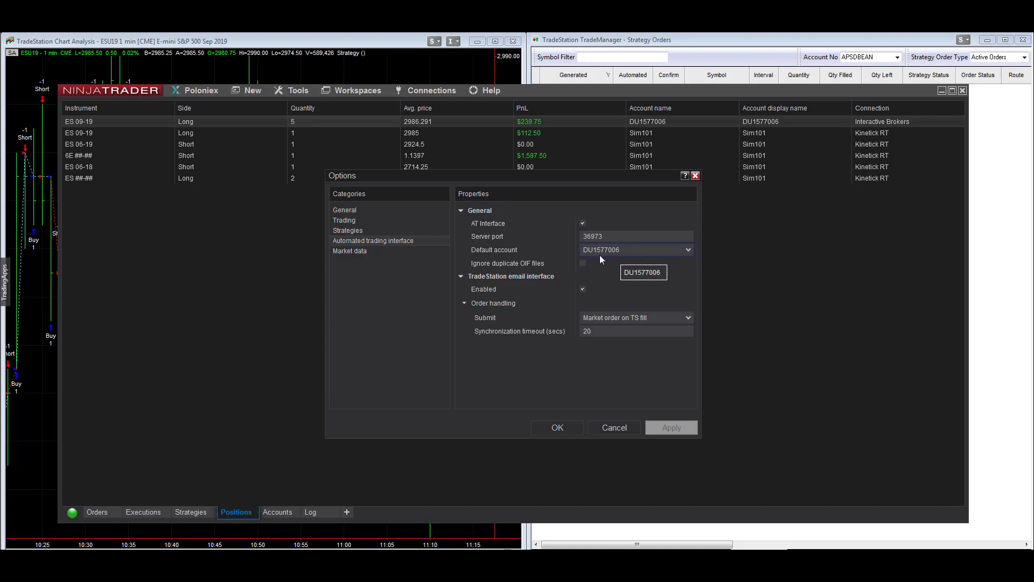
Review the default account and order submit choices without changing them, and cancel TradeStation's e-mail messaging configuration
left_click(690, 253)
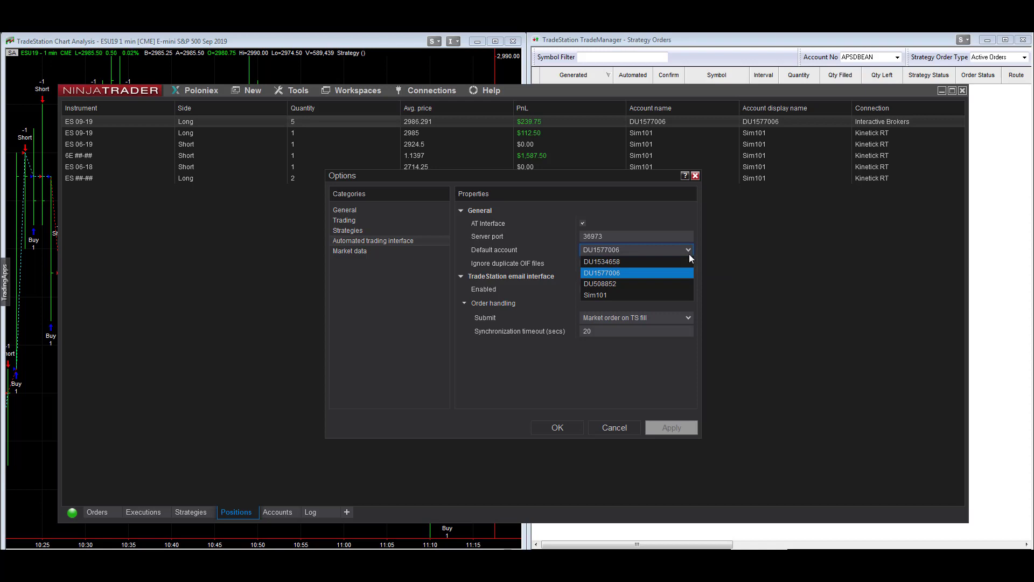
left_click(690, 253)
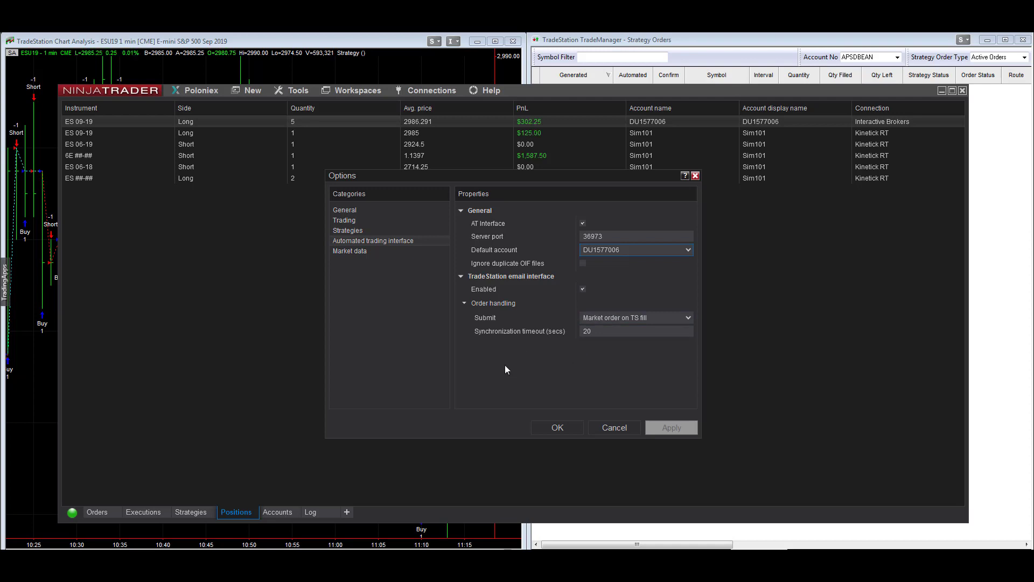
left_click(688, 318)
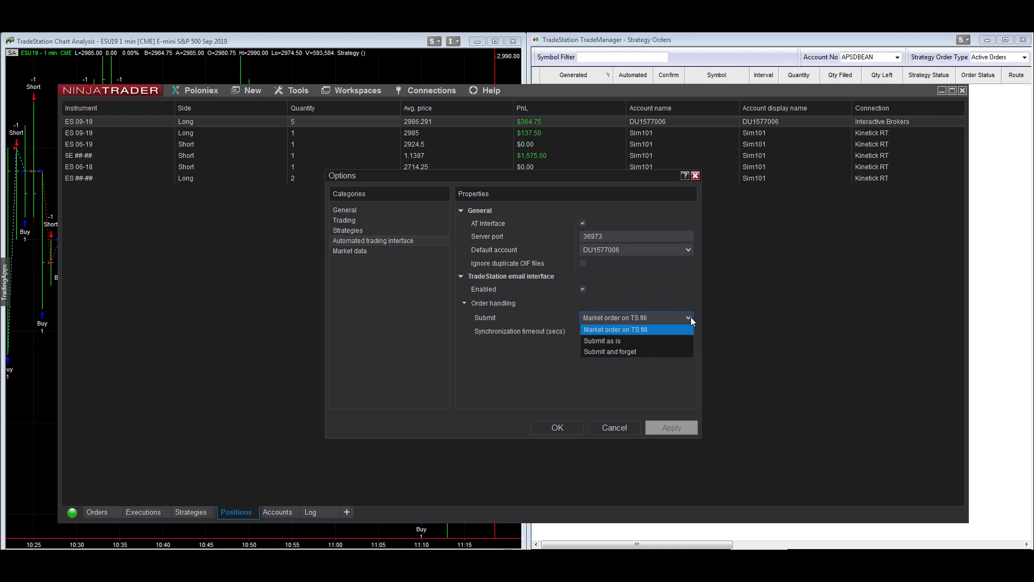
left_click(691, 317)
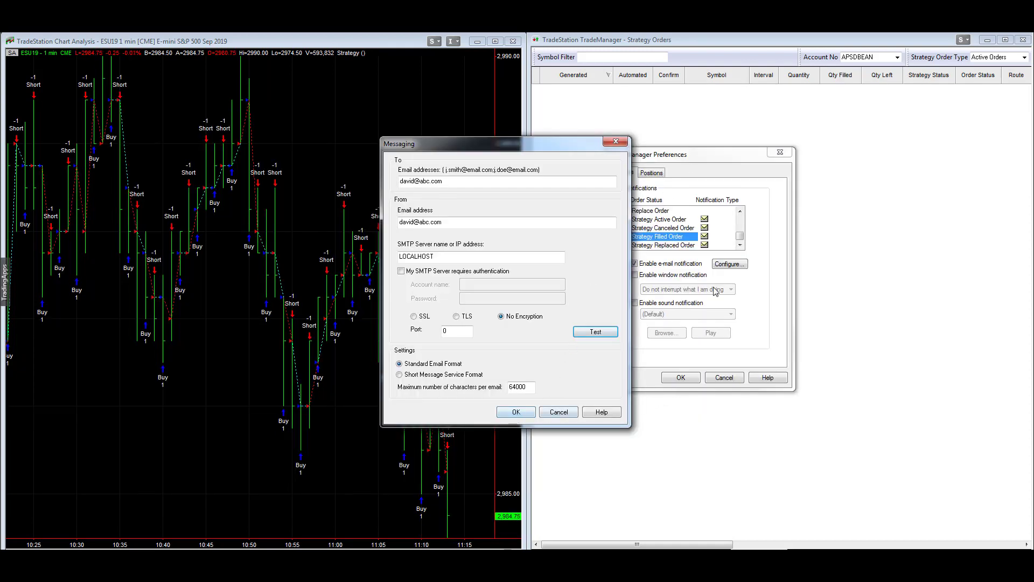
left_click(558, 413)
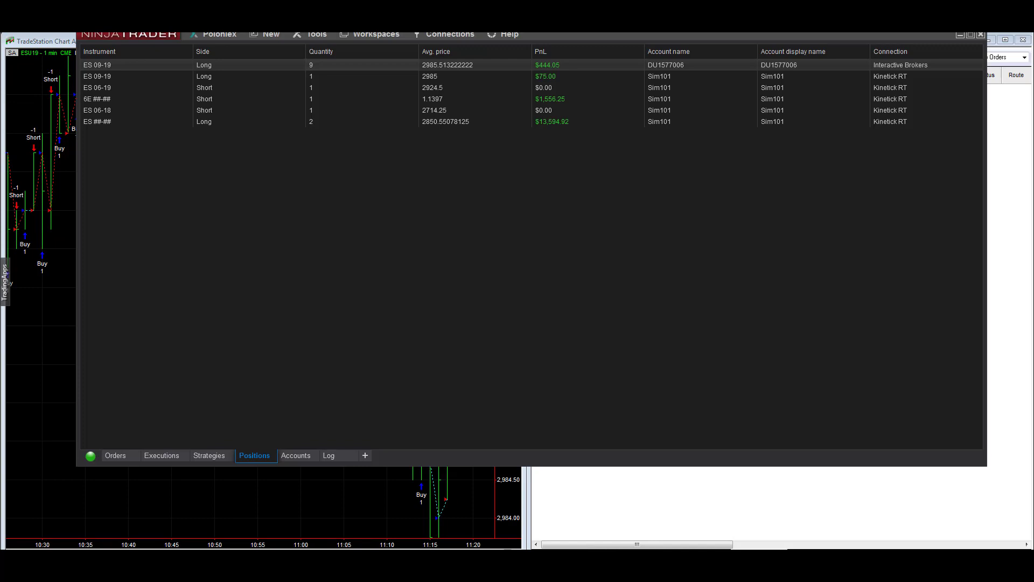
Reopen NinjaTrader's Automated trading interface options, check the server port, and accept the settings
left_click(319, 34)
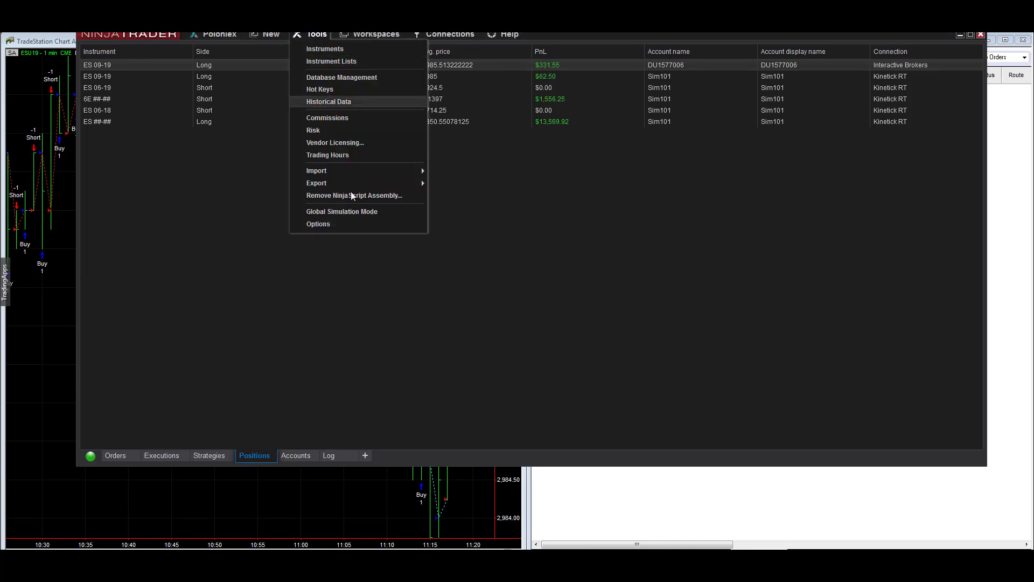
left_click(349, 220)
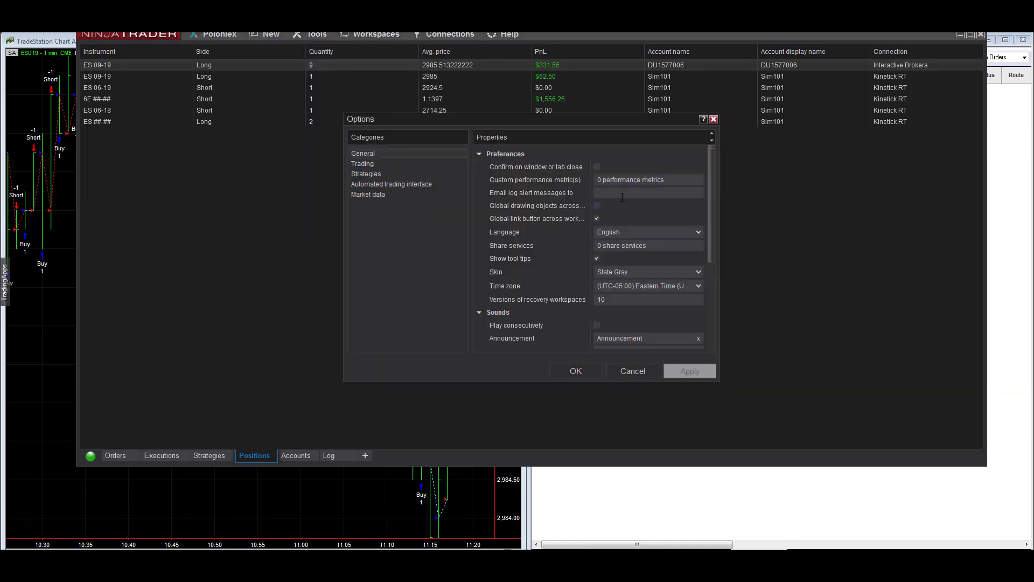
left_click_drag(624, 123, 557, 142)
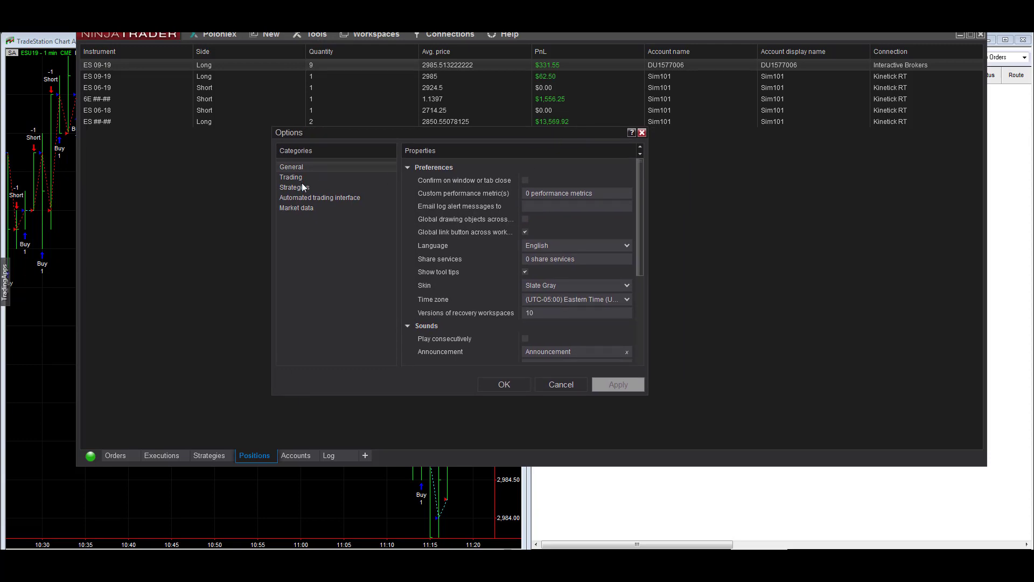
left_click(313, 198)
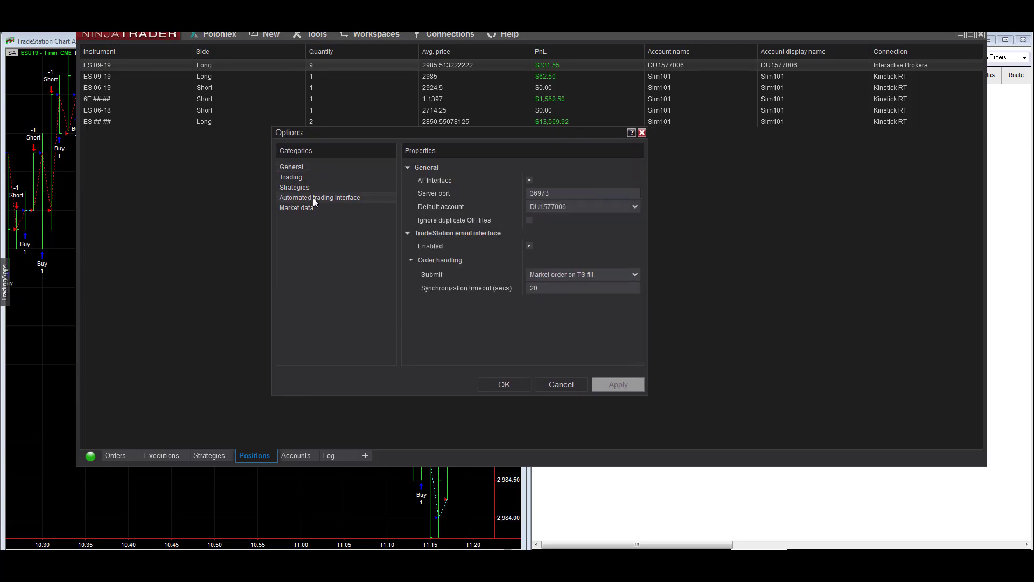
left_click(566, 193)
left_click(505, 385)
Open the connection configuration, review the Interactive Brokers connection's TWS settings and port, and accept them
left_click(433, 34)
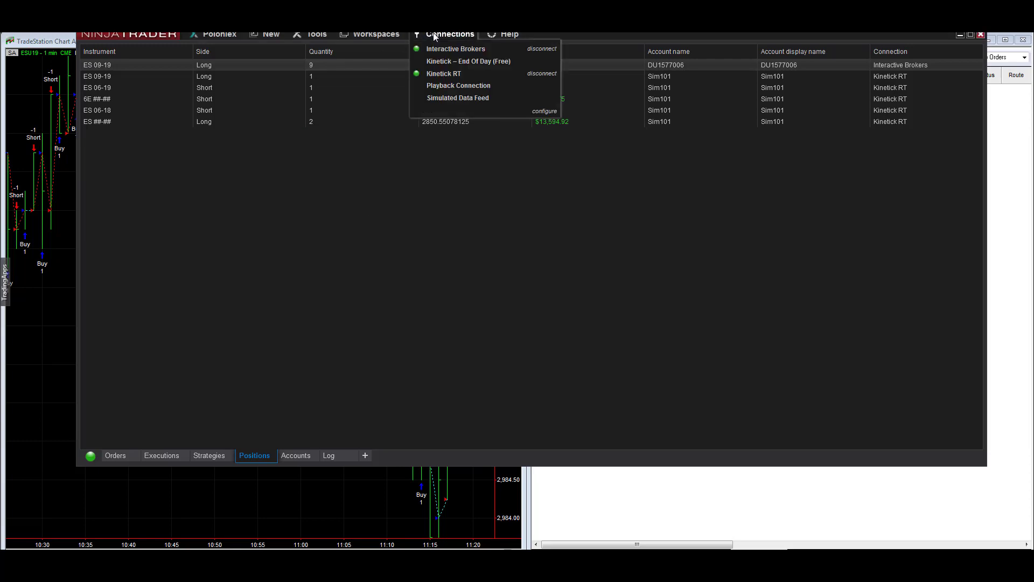
left_click(434, 34)
left_click(435, 34)
left_click(545, 112)
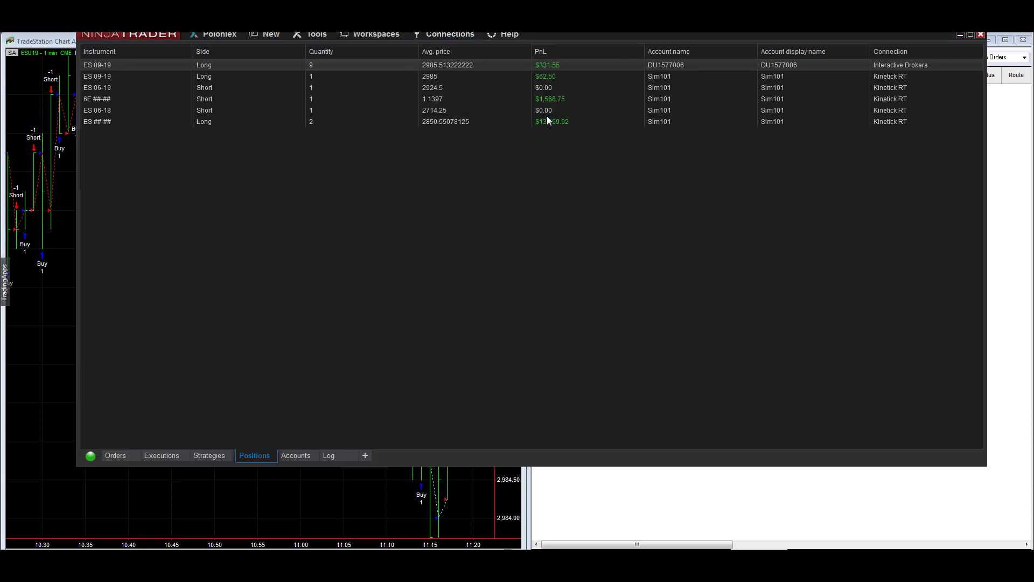
left_click(431, 362)
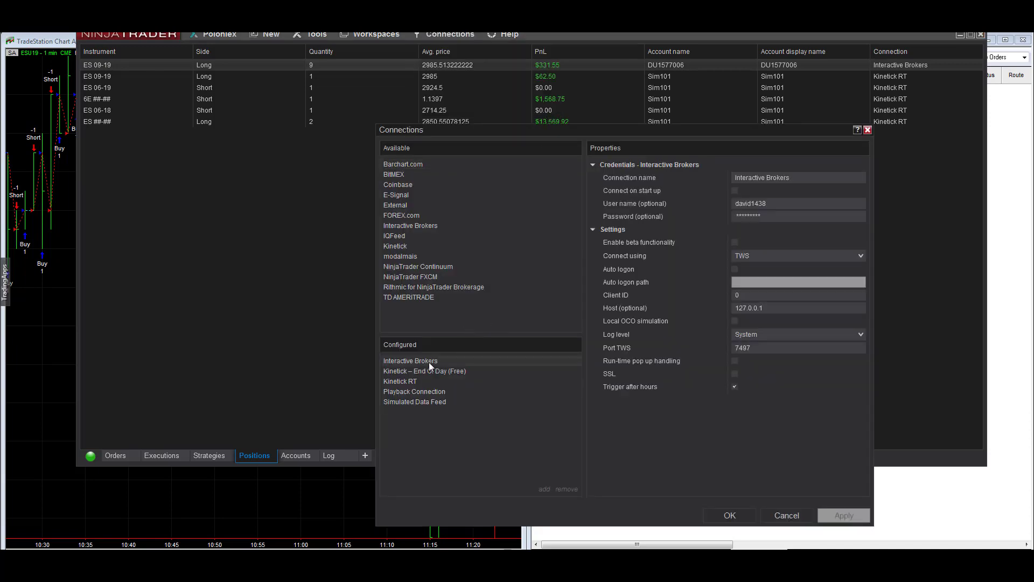
left_click_drag(702, 130, 435, 53)
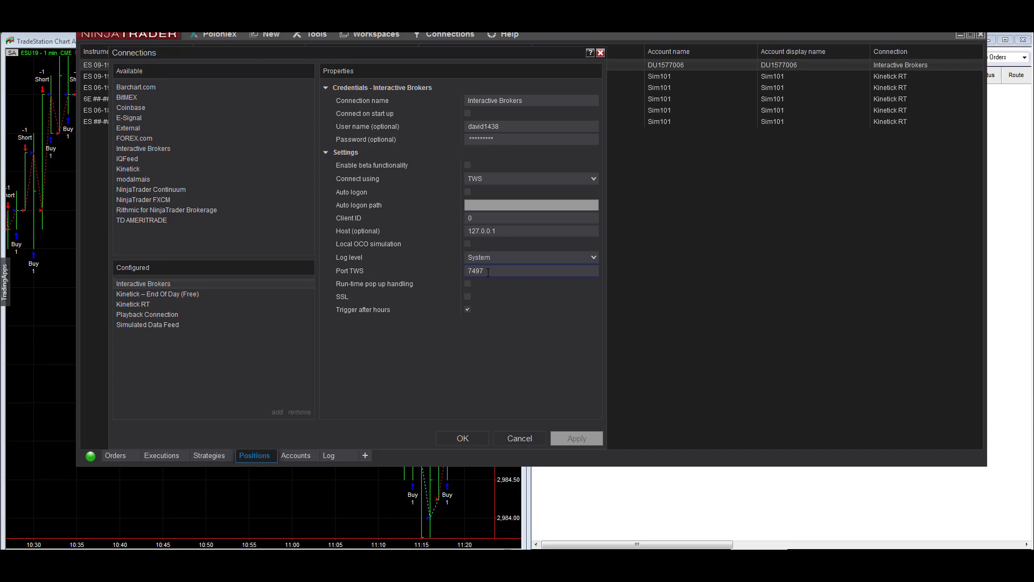
left_click(456, 442)
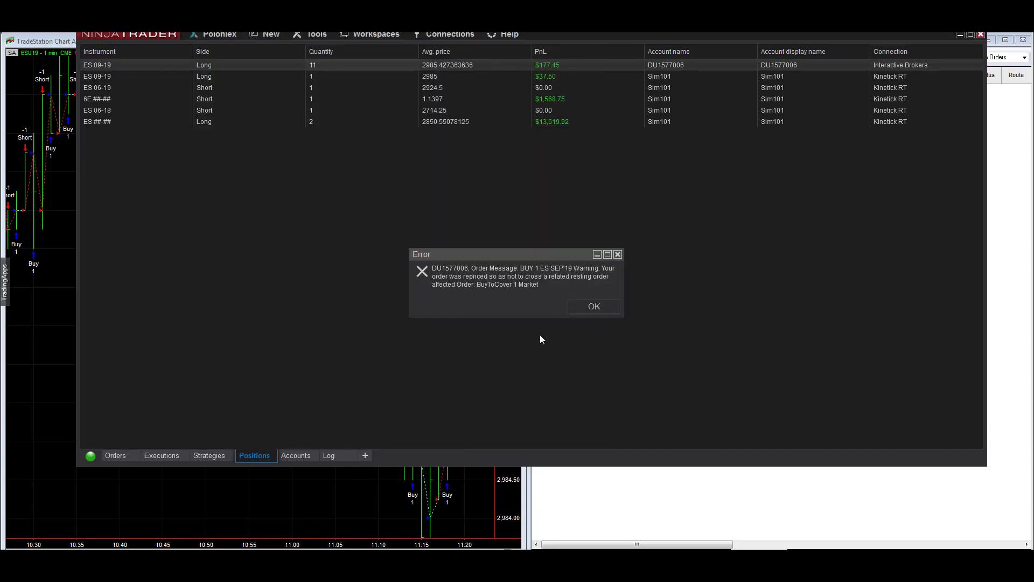
Dismiss the order error, switch to Trader Workstation, check the socket port in its API settings, and accept the configuration
left_click(597, 306)
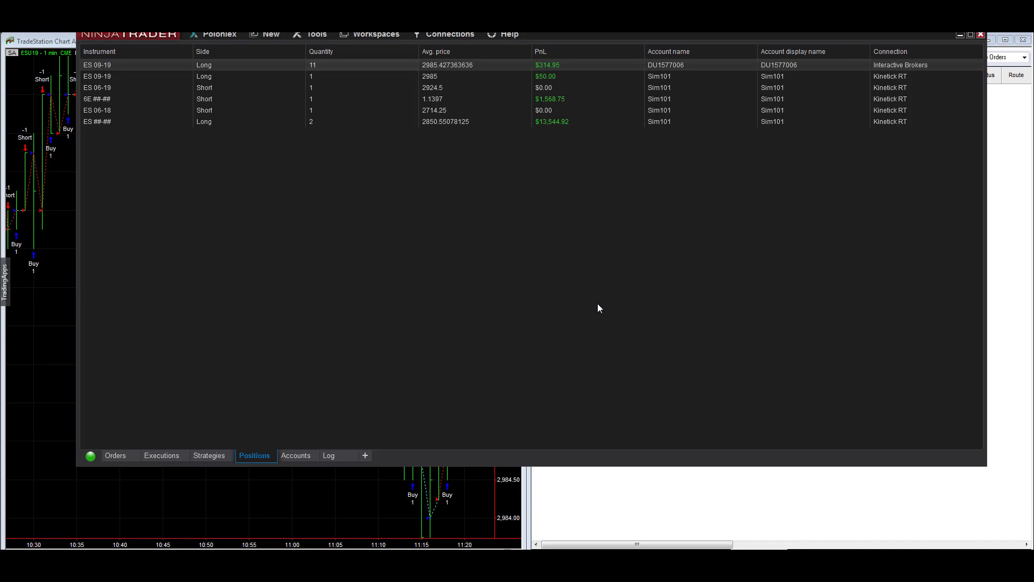
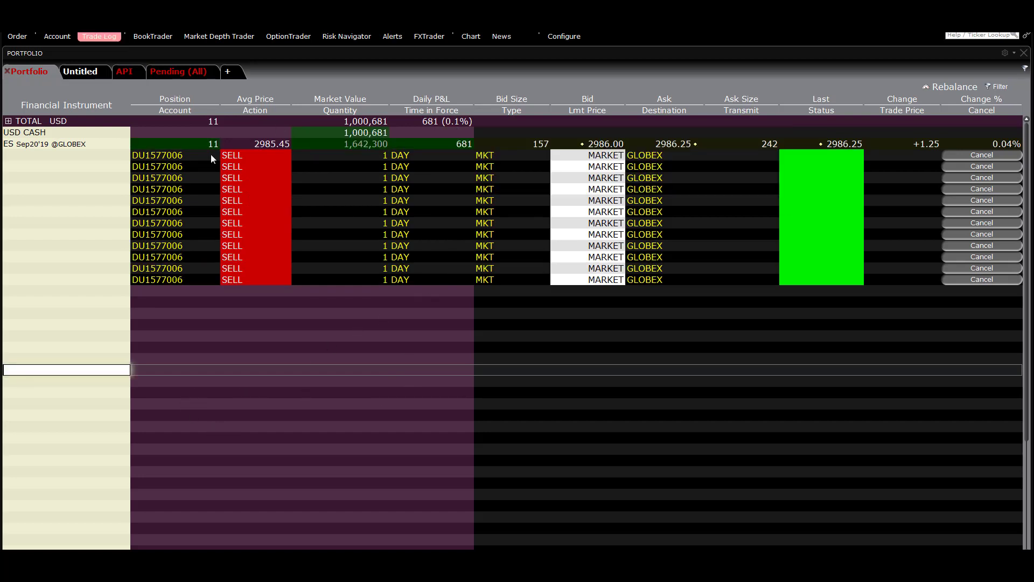
left_click(99, 36)
left_click(598, 36)
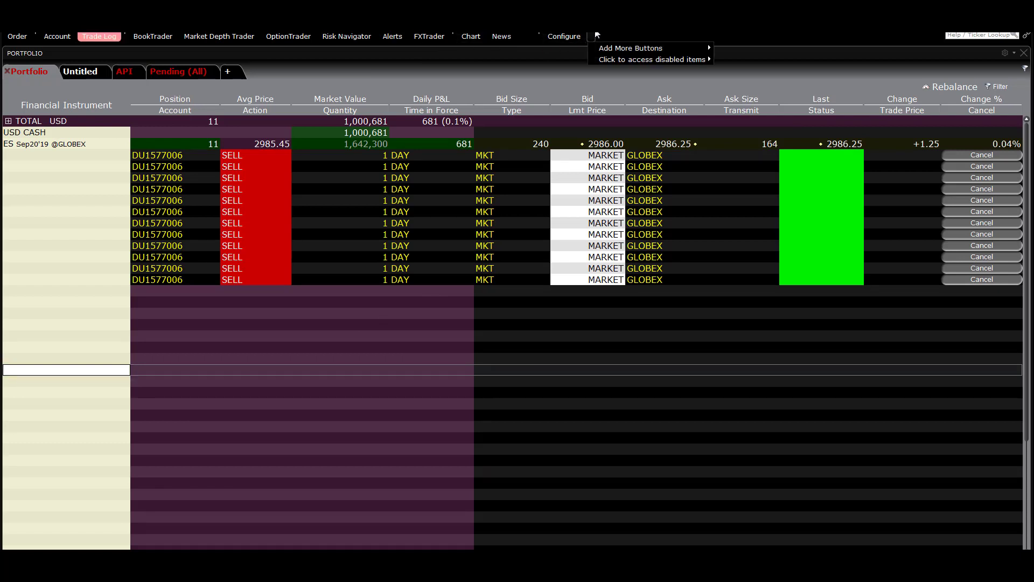
left_click(566, 36)
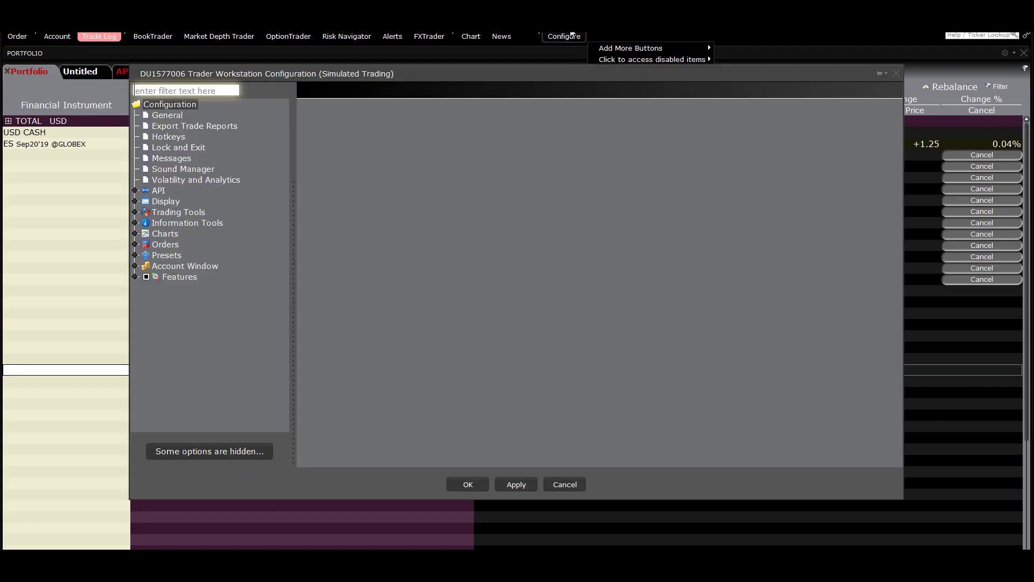
left_click(158, 190)
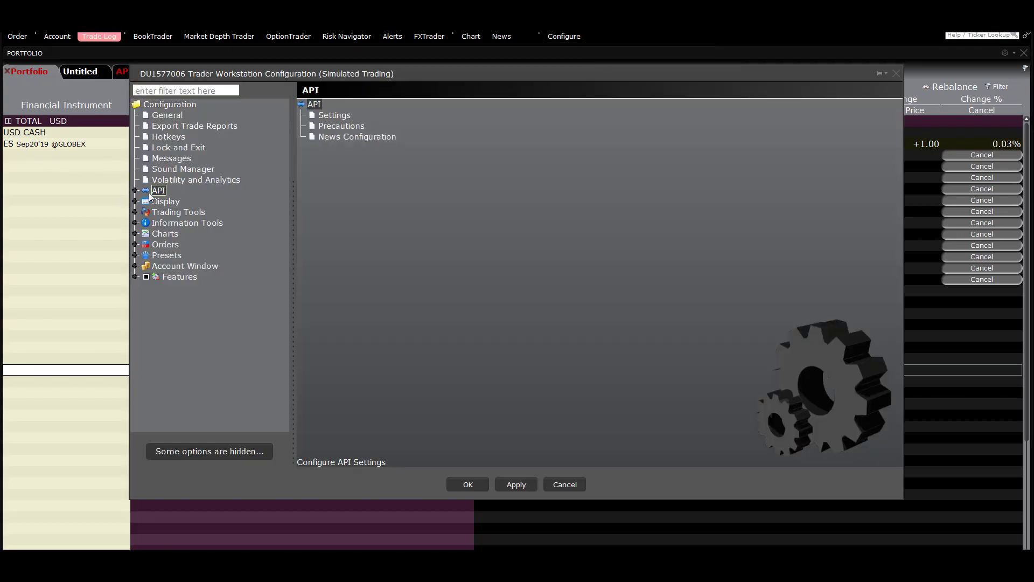
left_click(338, 113)
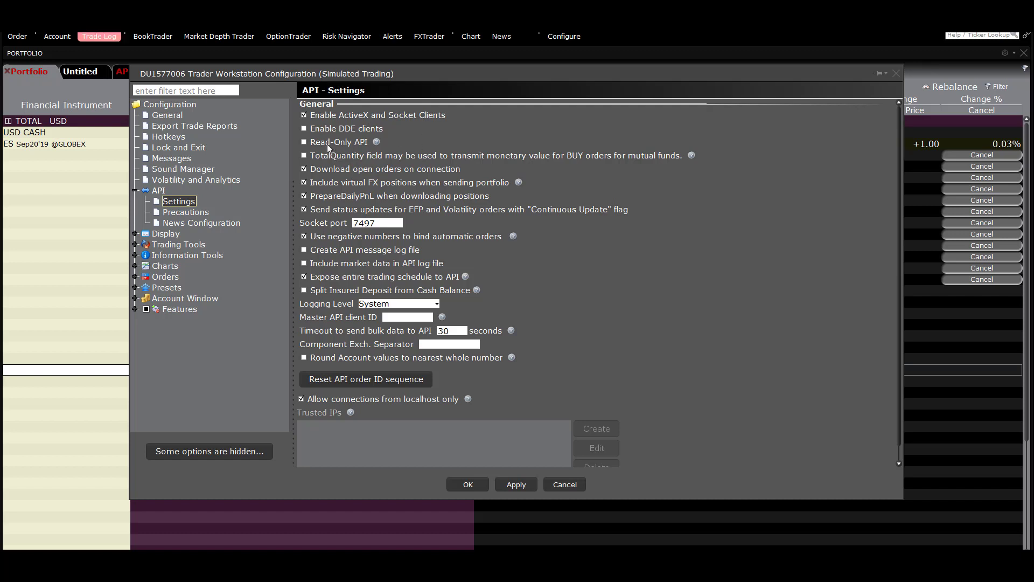
left_click(389, 223)
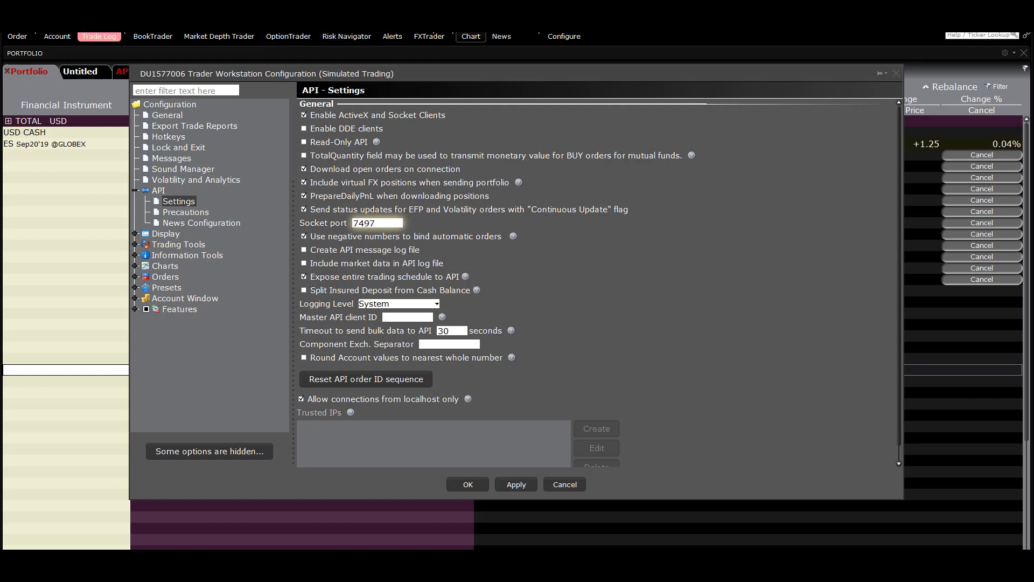
left_click(469, 485)
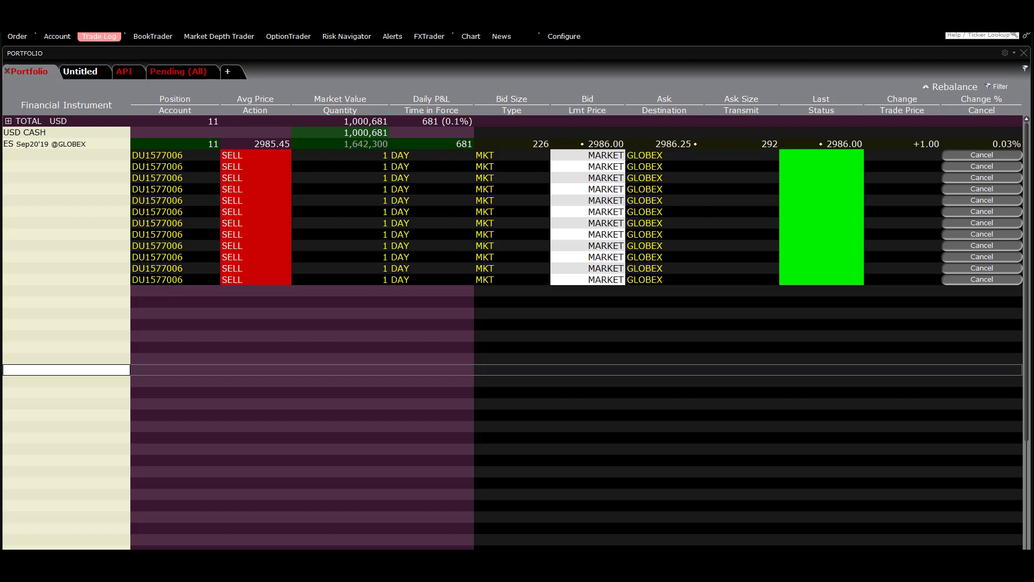
Switch to NinjaTrader, review its accounts and open positions, minimize it, and dismiss the order error over Trader Workstation
key("alt+Tab")
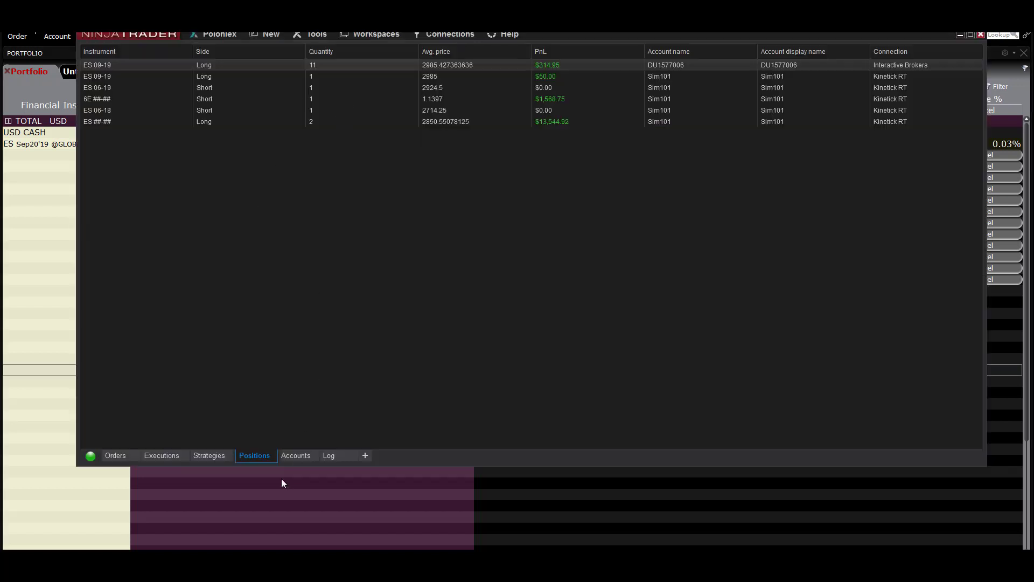
left_click(293, 456)
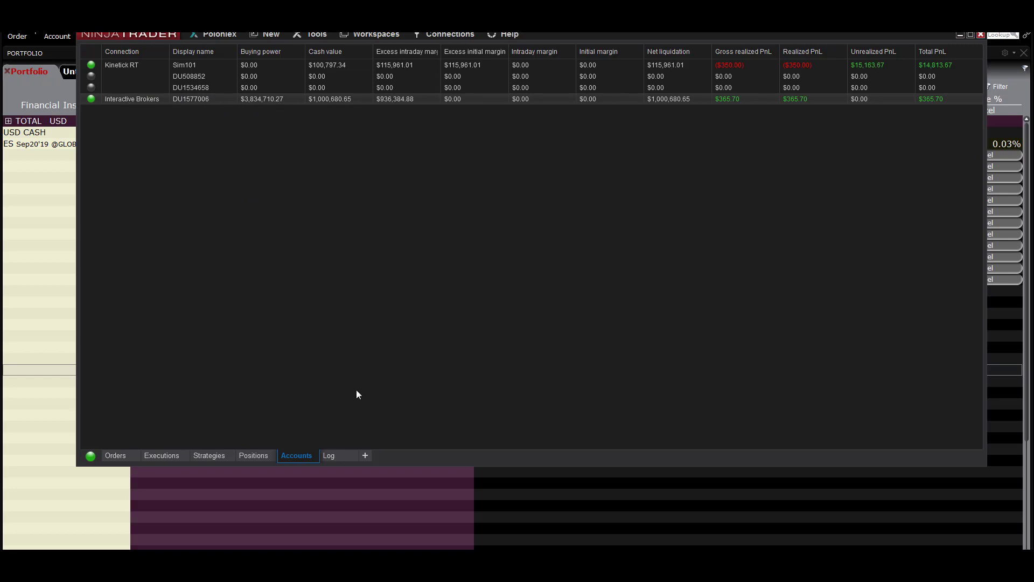
left_click(253, 456)
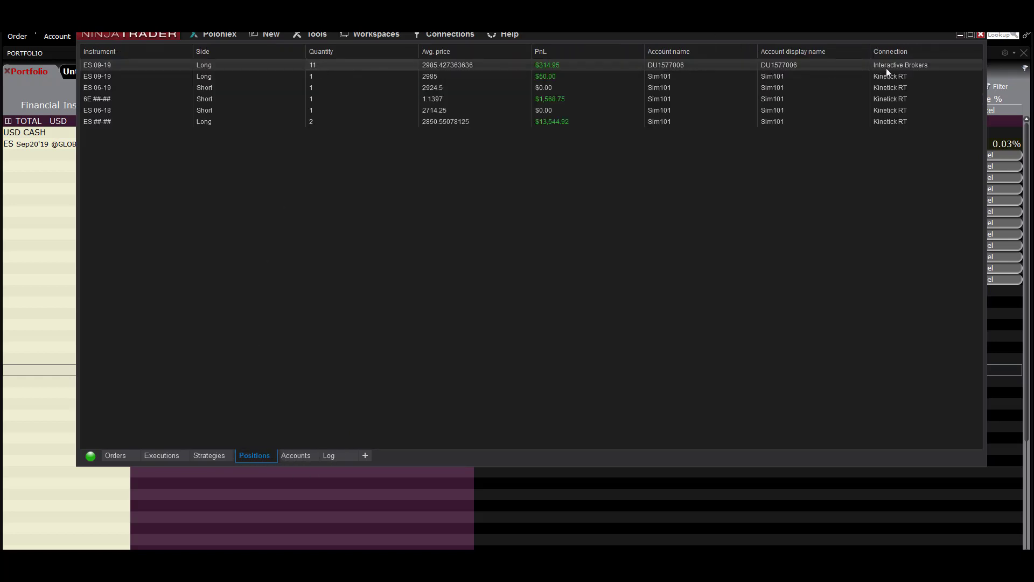
left_click(960, 36)
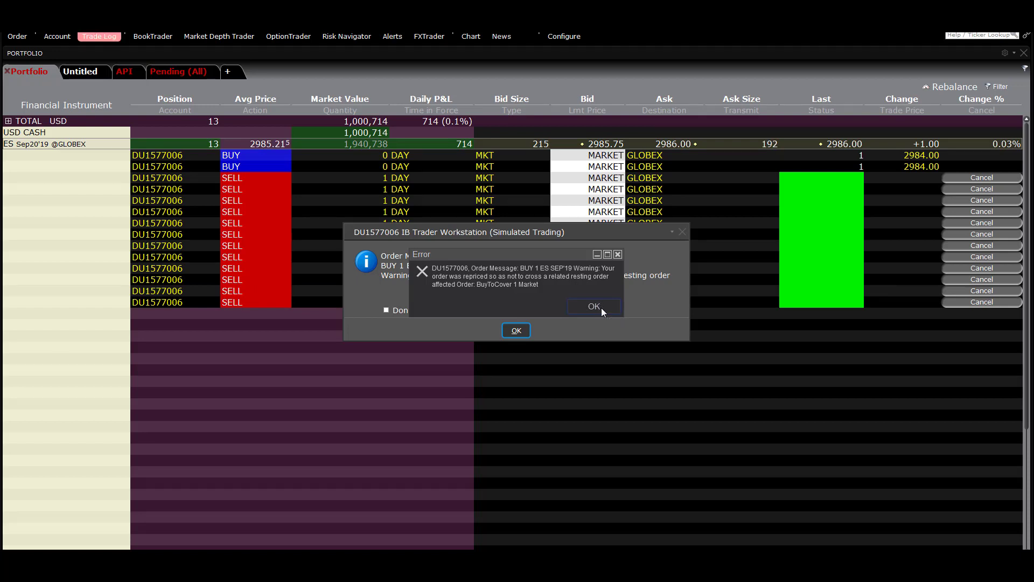
left_click(602, 308)
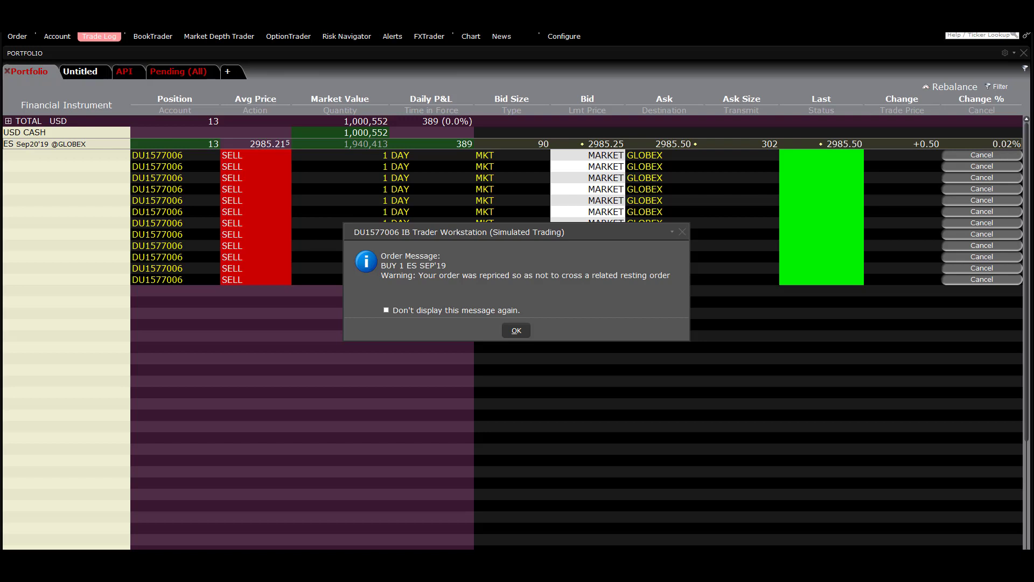
Return to NinjaTrader, review the AT Interface setting in the Automated trading interface options, and dismiss the repriced-order warnings
key("alt+Tab")
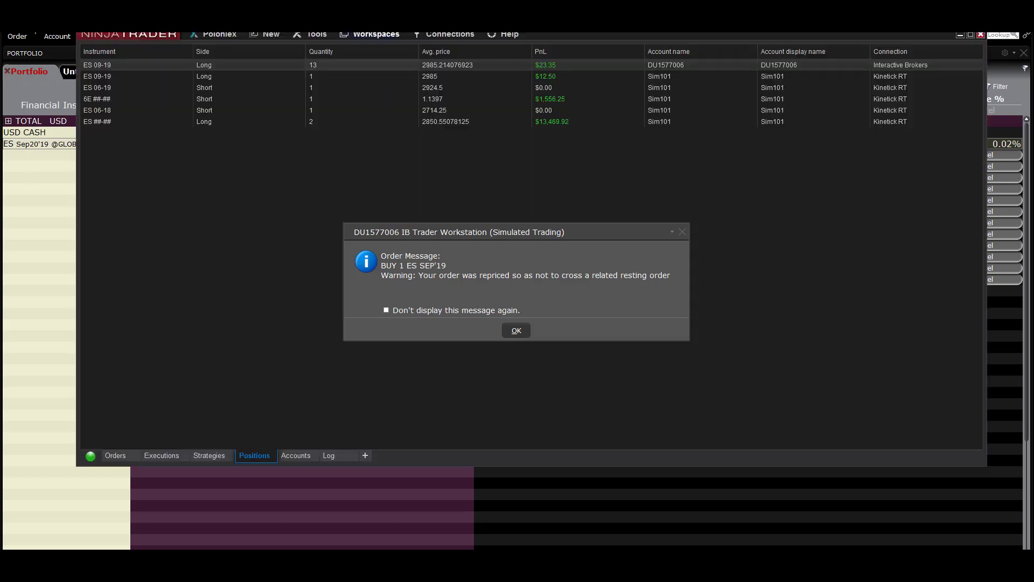
left_click(323, 37)
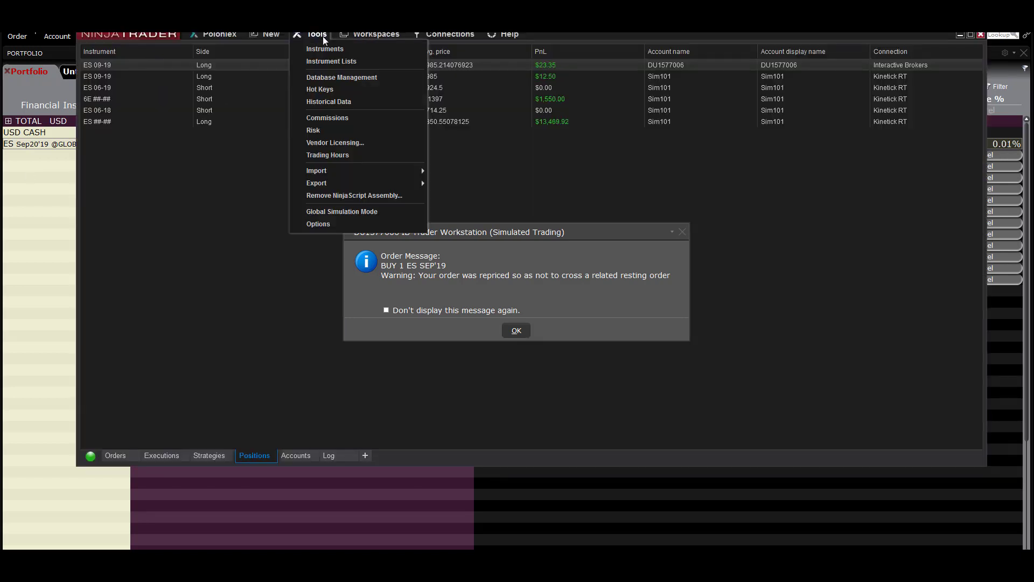
left_click(338, 224)
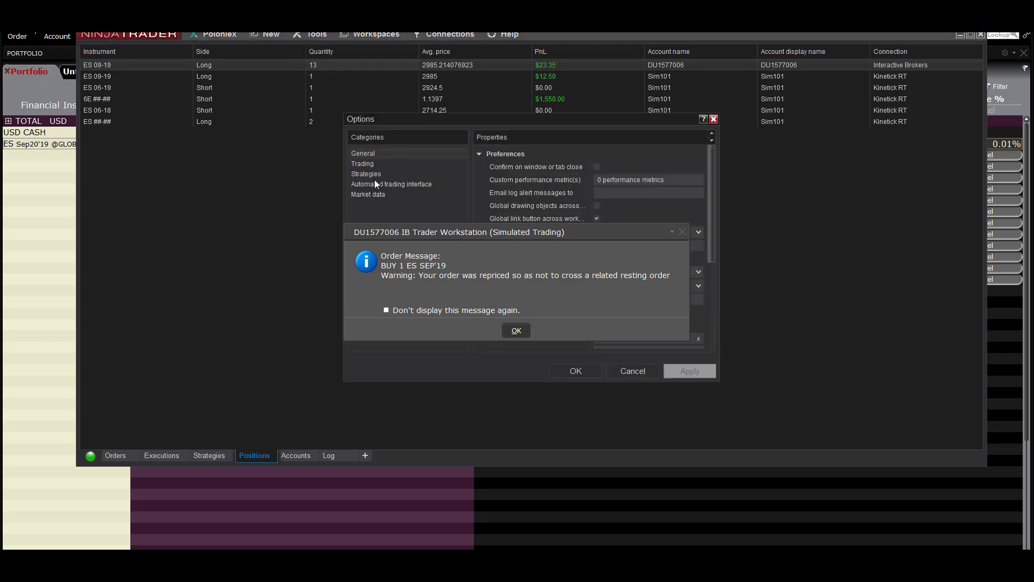
left_click(410, 184)
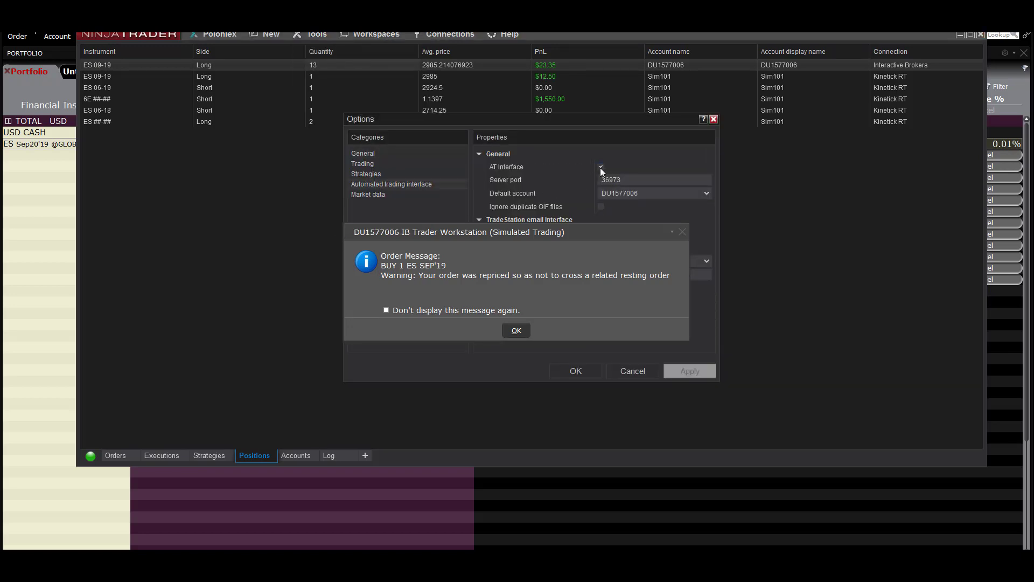
left_click(520, 335)
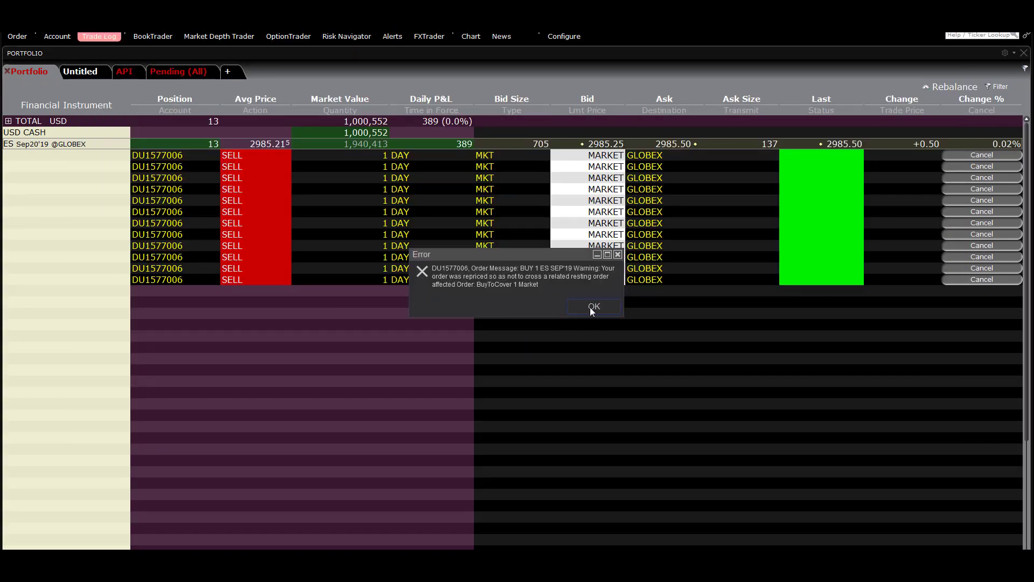
left_click(590, 307)
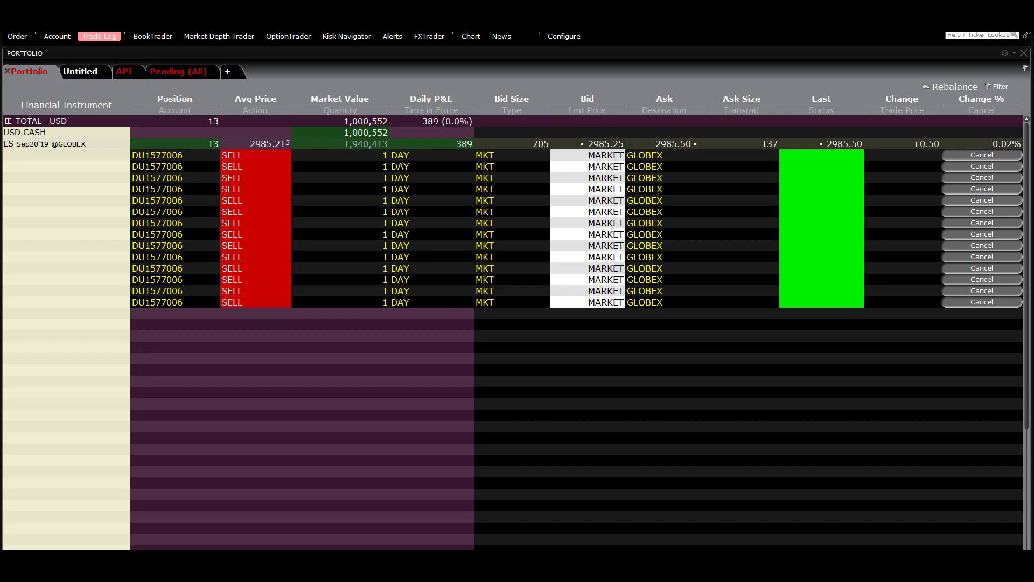